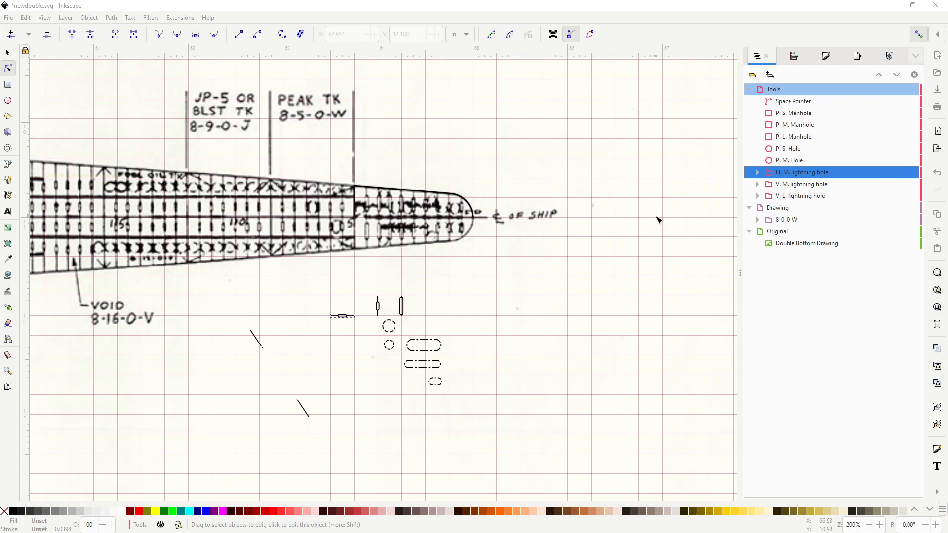
pyautogui.moveTo(658, 235)
pyautogui.mouseDown()
pyautogui.moveTo(628, 256)
pyautogui.moveTo(682, 216)
pyautogui.mouseUp()
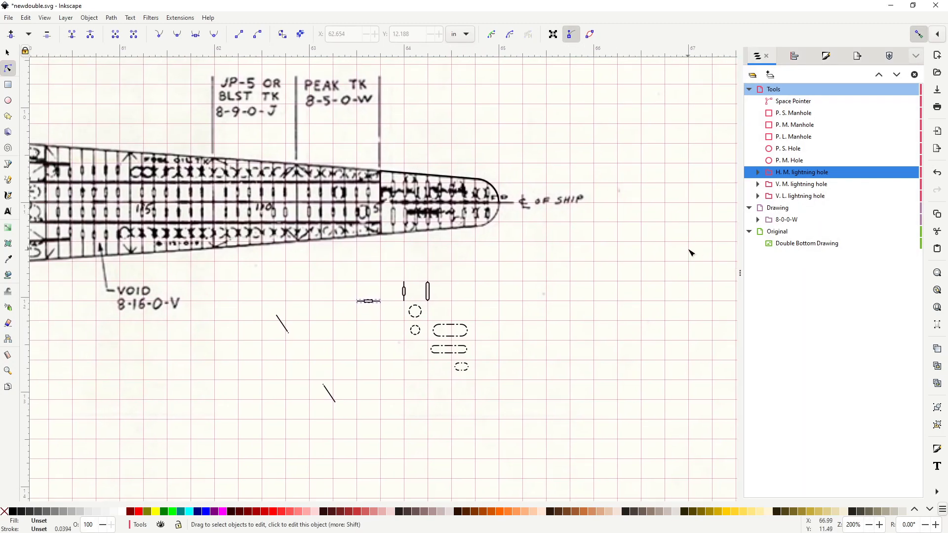
pyautogui.moveTo(670, 236); pyautogui.dragTo(657, 249)
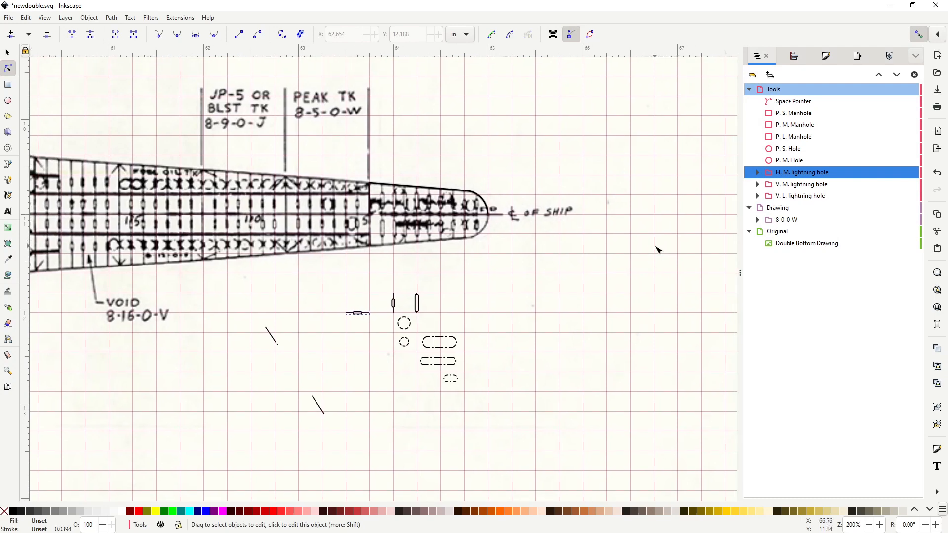
pyautogui.moveTo(621, 287)
pyautogui.mouseDown()
pyautogui.moveTo(624, 254)
pyautogui.moveTo(633, 282)
pyautogui.mouseUp()
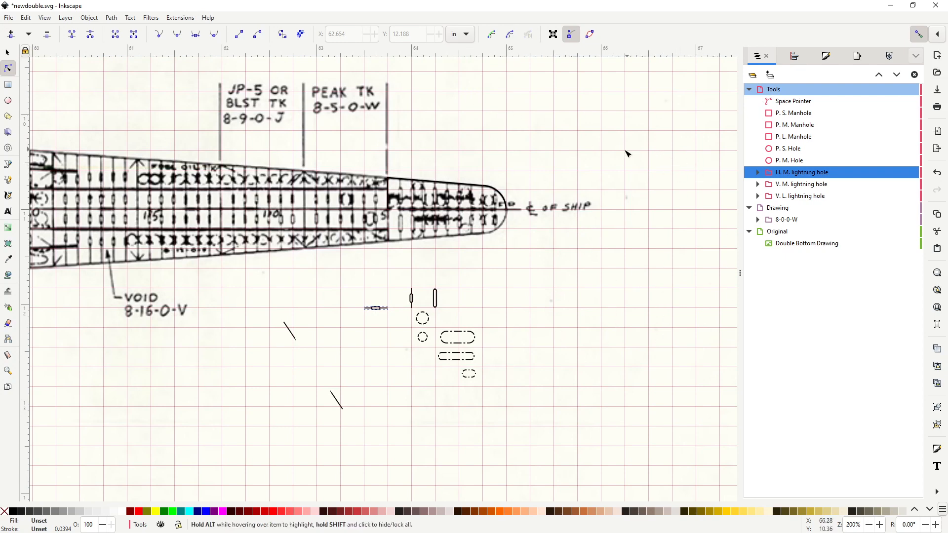
pyautogui.hscroll(-15, 405, 321)
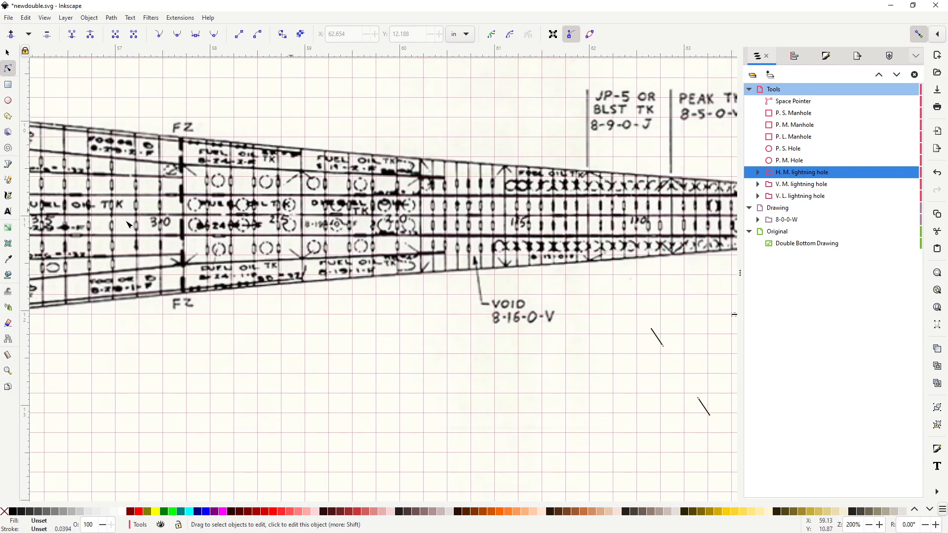
pyautogui.hscroll(10, 451, 335)
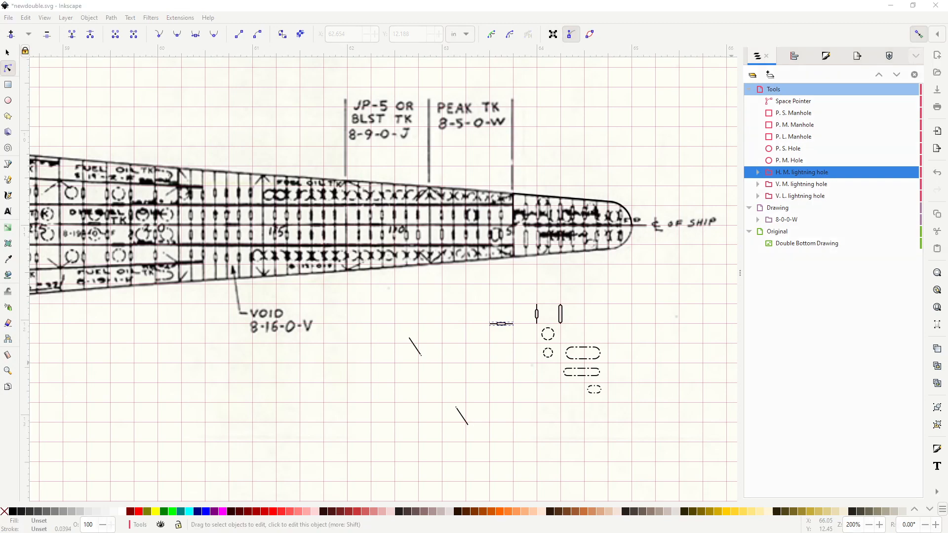
# Step: Switch to the Plate 18-Double Bottom drawing and examine its redrawn tanks, frames, holes and labels from frame 40 to the bow
pyautogui.moveTo(947, 69); pyautogui.dragTo(529, 2)
pyautogui.moveTo(406, 349); pyautogui.dragTo(286, 319)
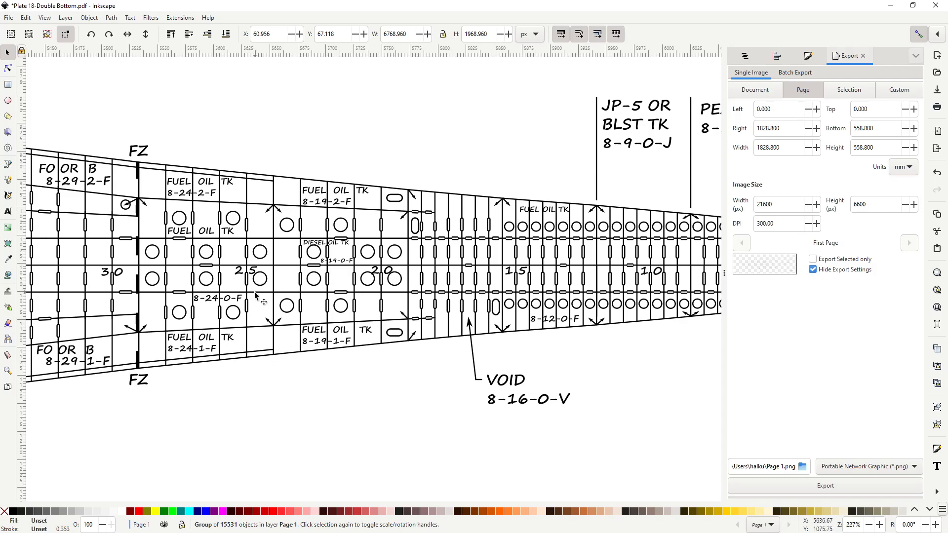
pyautogui.keyDown('ctrl'); pyautogui.scroll(-2, 341, 259); pyautogui.keyUp('ctrl')
pyautogui.moveTo(426, 310); pyautogui.dragTo(281, 354)
pyautogui.scroll(2, 289, 294)
pyautogui.moveTo(268, 198); pyautogui.dragTo(317, 205)
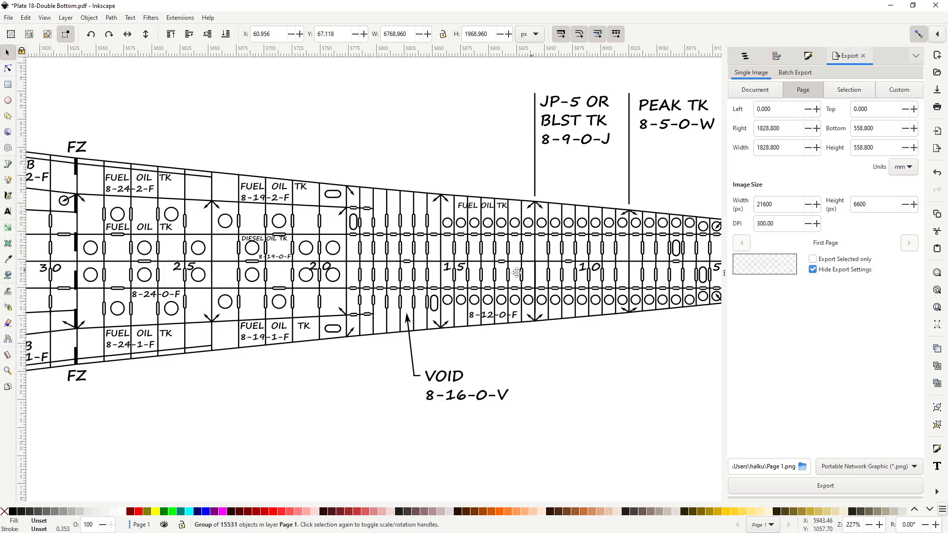
pyautogui.moveTo(514, 269); pyautogui.dragTo(535, 294)
pyautogui.moveTo(221, 305); pyautogui.dragTo(281, 299)
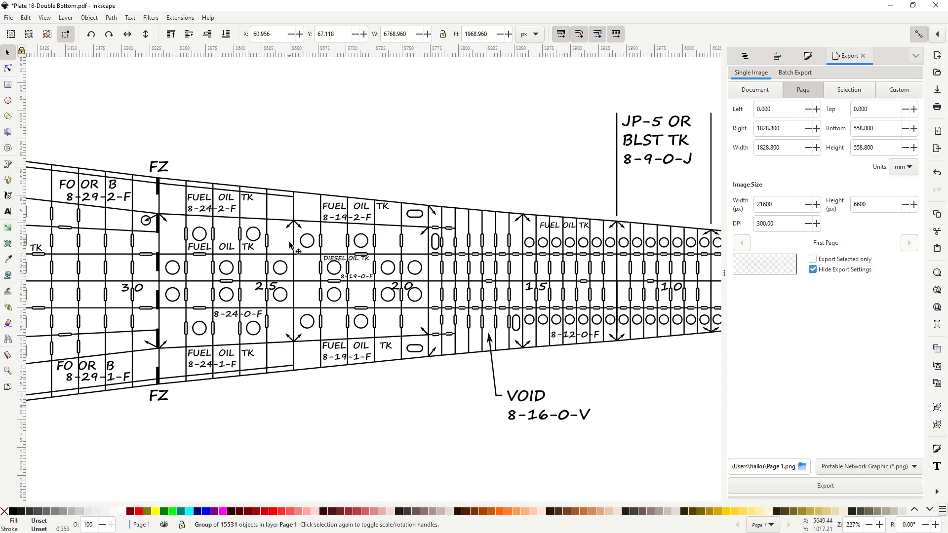
pyautogui.scroll(2, 289, 235)
pyautogui.scroll(-2, 282, 253)
pyautogui.scroll(1, 285, 251)
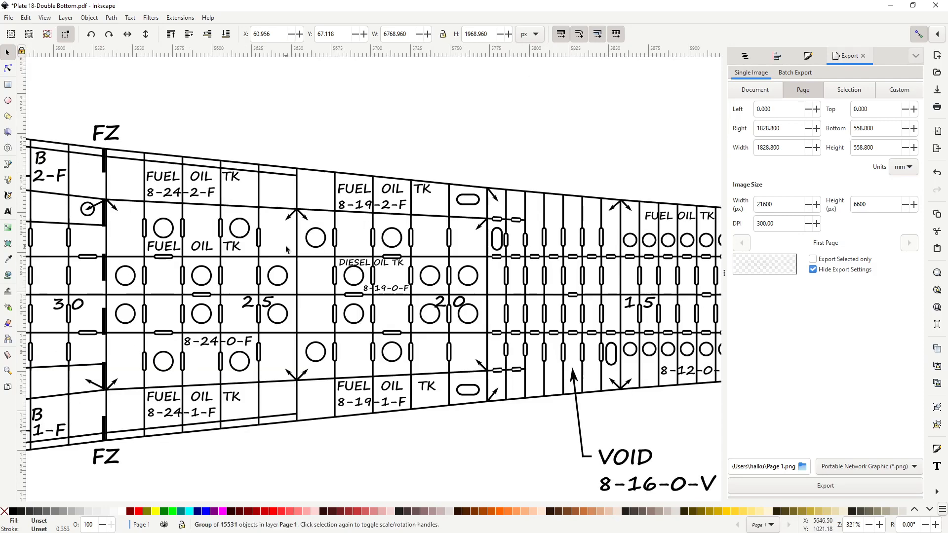
pyautogui.moveTo(280, 293); pyautogui.dragTo(369, 318)
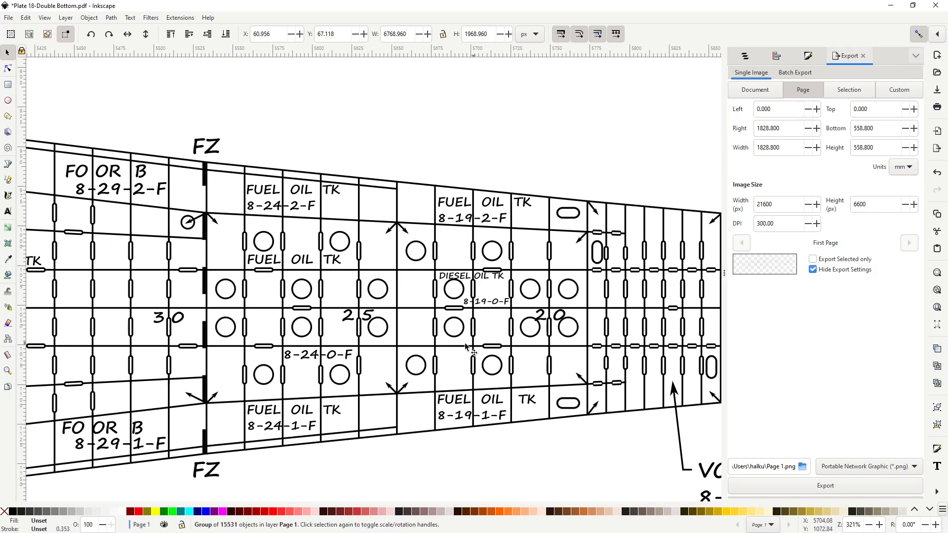
pyautogui.press('ctrl')
pyautogui.scroll(-2, 375, 269)
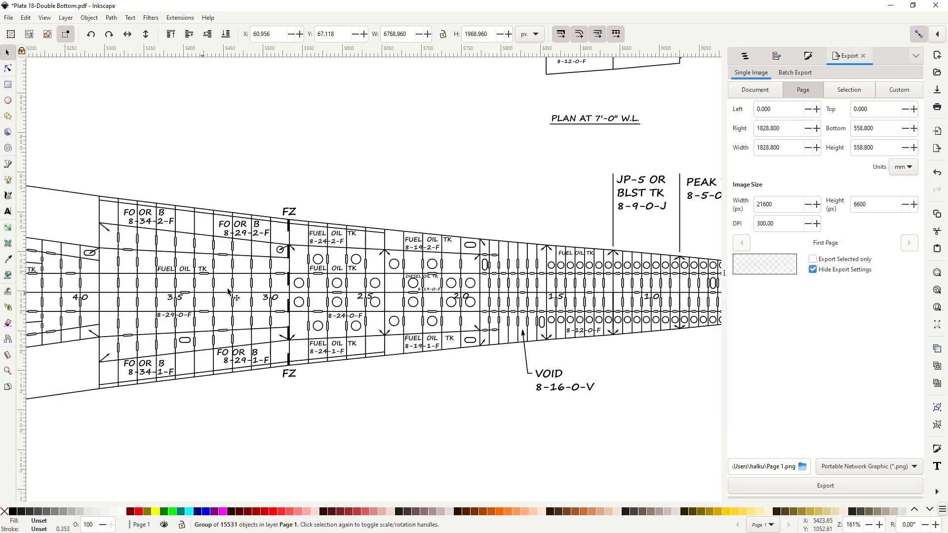
pyautogui.moveTo(468, 294); pyautogui.dragTo(401, 289)
pyautogui.moveTo(606, 288); pyautogui.dragTo(528, 320)
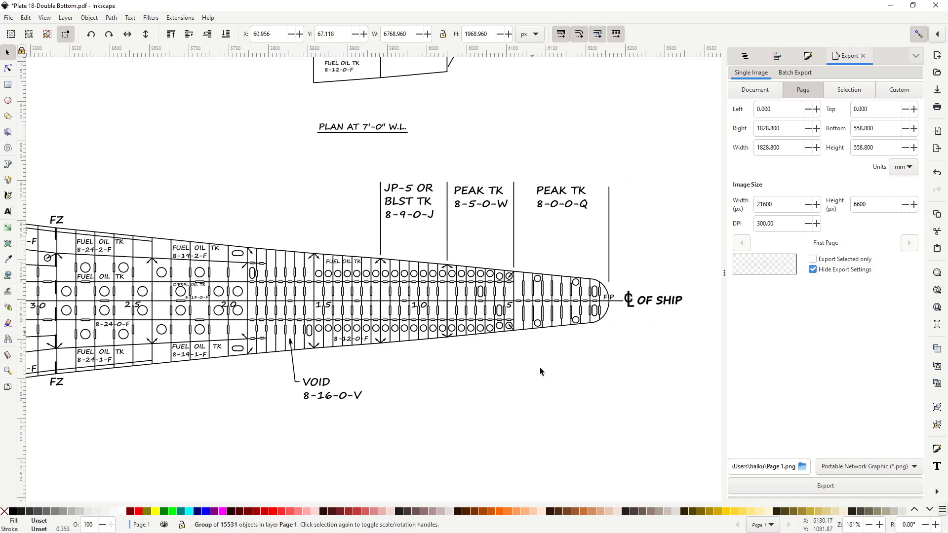
# Step: Return to the newdouble.svg drawing and examine the scanned original around void 8-16-0-V and the adjoining fuel oil tanks
pyautogui.click(890, 5)
pyautogui.moveTo(507, 245); pyautogui.dragTo(502, 242)
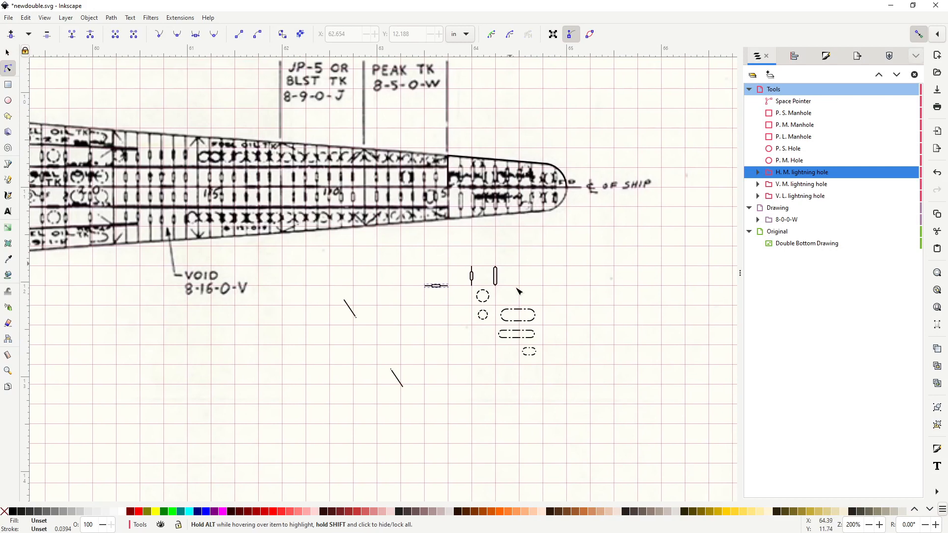
pyautogui.click(410, 312)
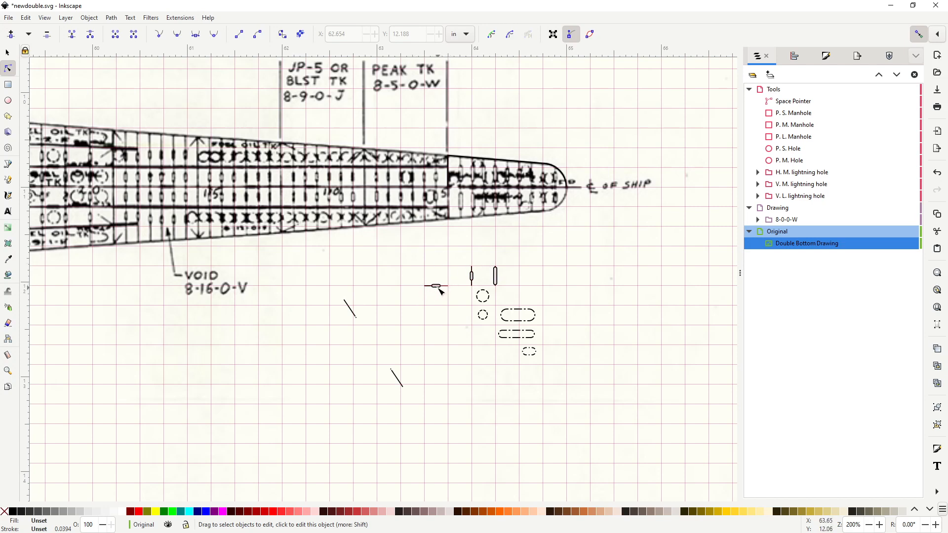
pyautogui.moveTo(254, 257); pyautogui.dragTo(364, 271)
pyautogui.scroll(1, 319, 206)
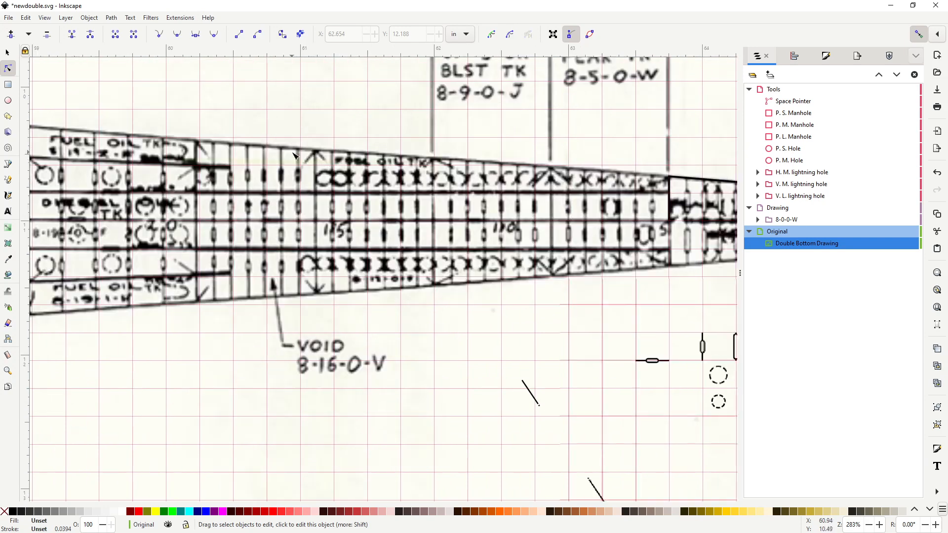
pyautogui.scroll(1, 274, 174)
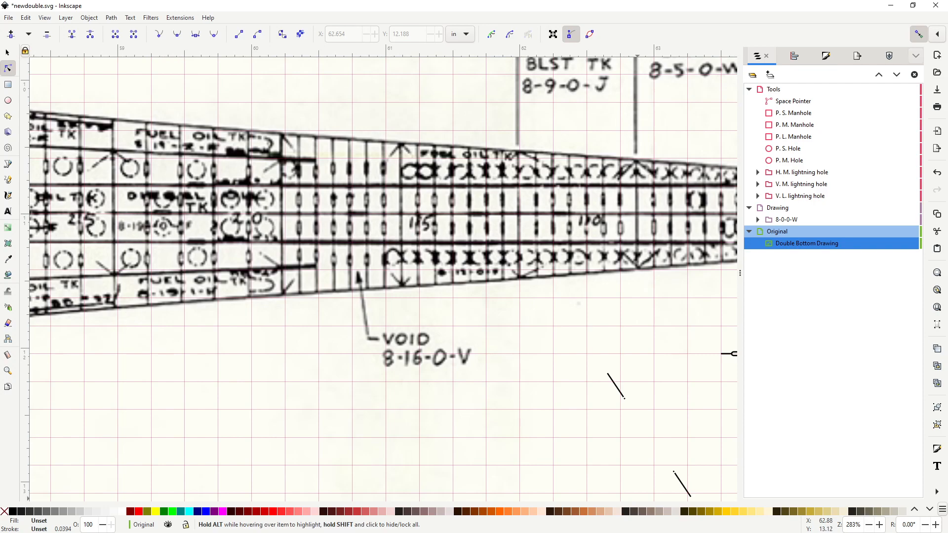
# Step: Switch to the Plate 18-Double Bottom drawing and examine the tank boundaries, space pointers and holes between frames 55 and 20
pyautogui.hotkey('alt', 'Tab')
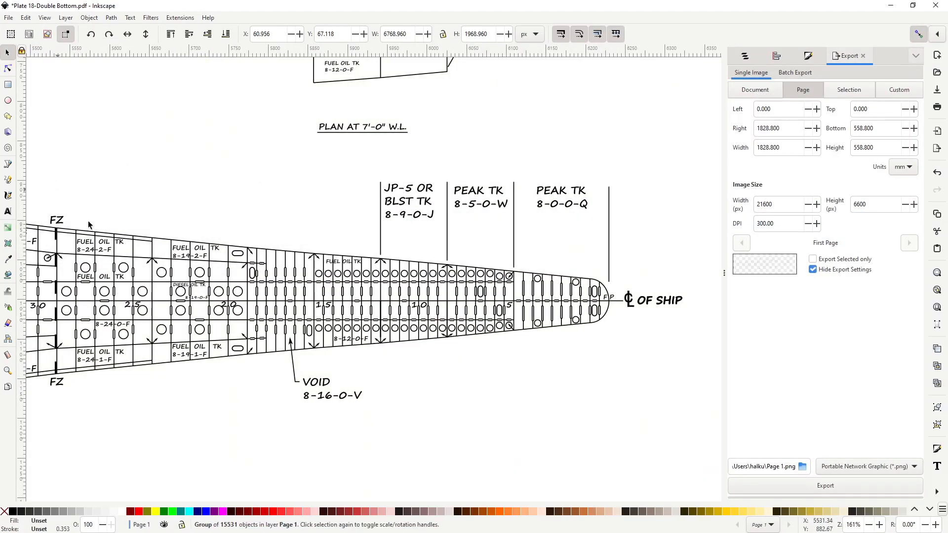
pyautogui.moveTo(247, 243); pyautogui.dragTo(347, 228)
pyautogui.scroll(1, 225, 243)
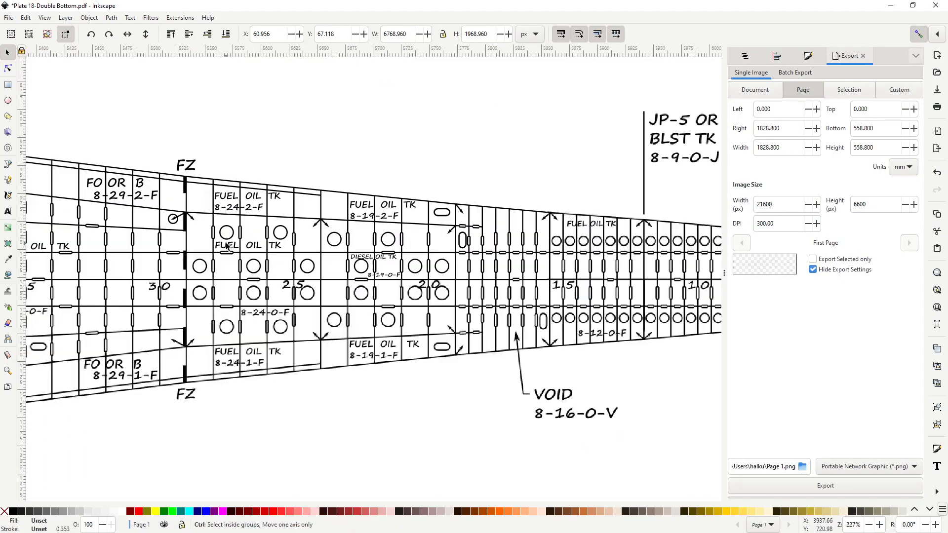
pyautogui.moveTo(208, 255); pyautogui.dragTo(499, 247)
pyautogui.moveTo(201, 294); pyautogui.dragTo(497, 283)
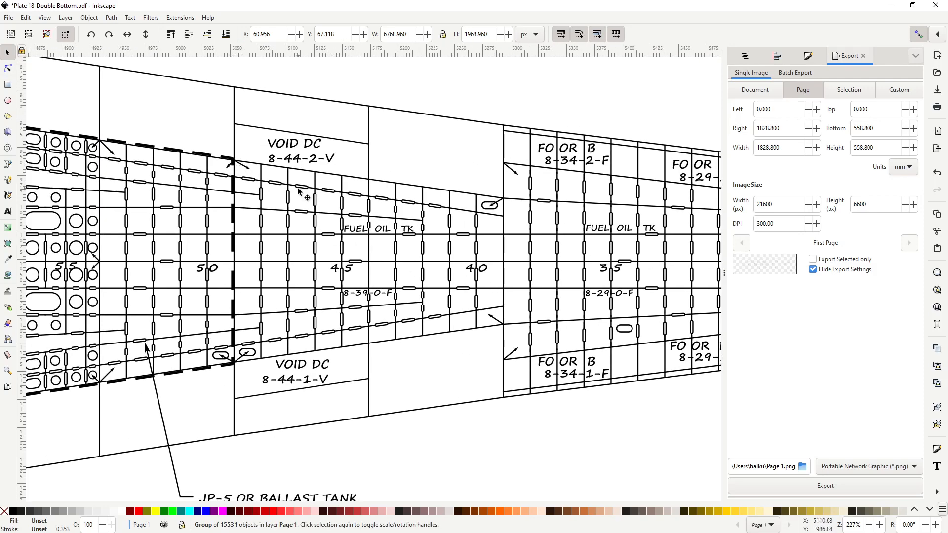
pyautogui.moveTo(230, 210); pyautogui.dragTo(275, 228)
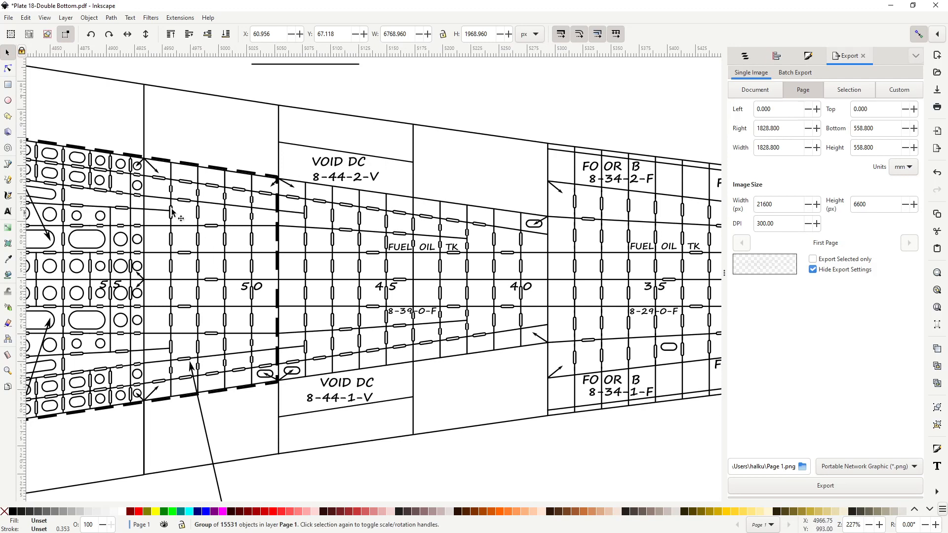
pyautogui.moveTo(298, 295); pyautogui.dragTo(90, 300)
pyautogui.moveTo(425, 231); pyautogui.dragTo(336, 241)
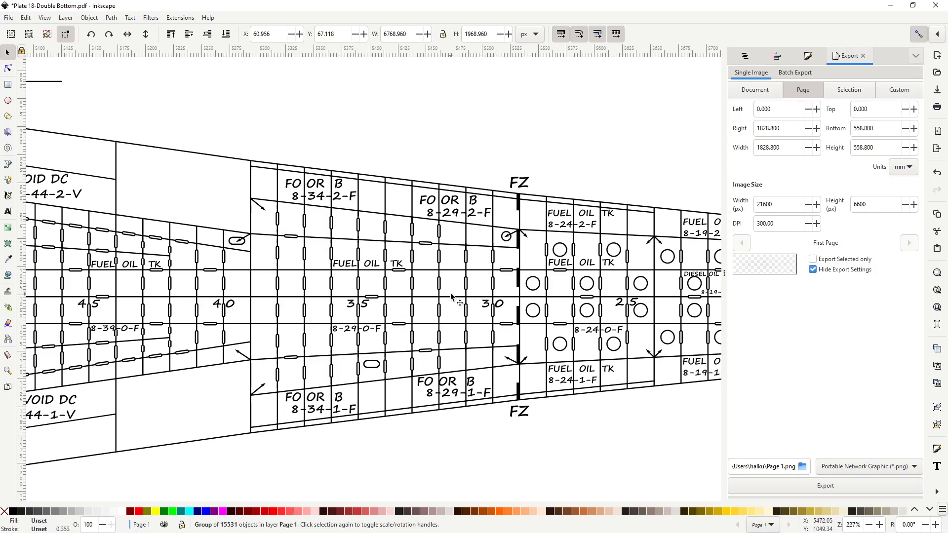
pyautogui.hscroll(10, 452, 301)
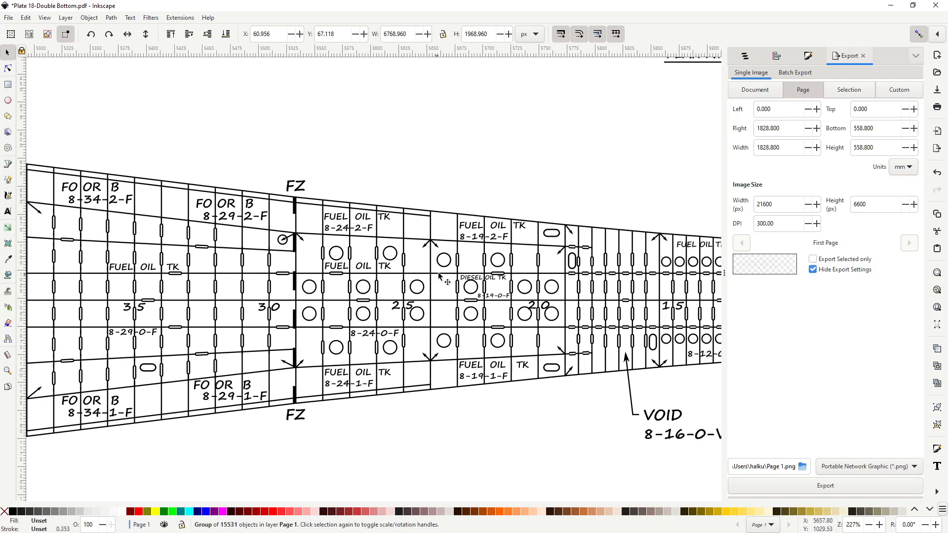
pyautogui.hscroll(-5, 431, 274)
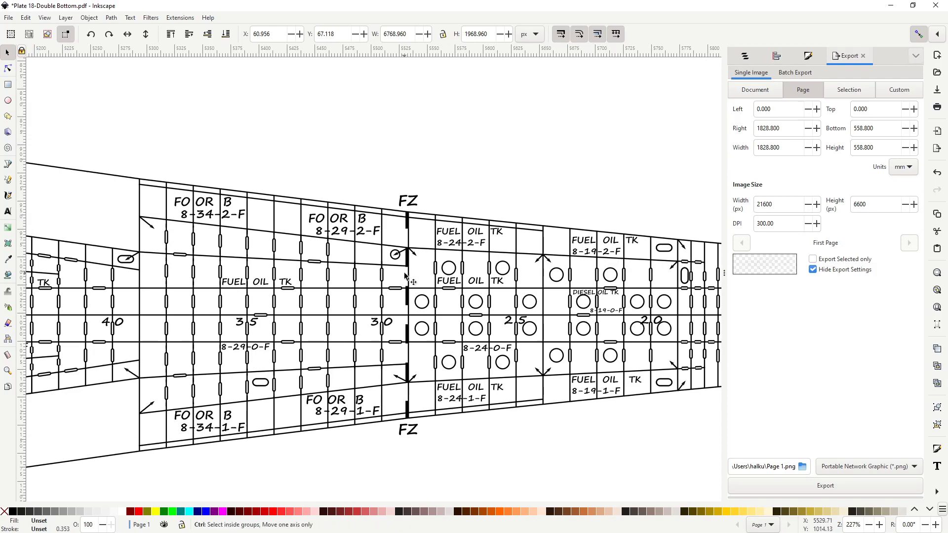
pyautogui.keyDown('ctrl'); pyautogui.scroll(1, 422, 263); pyautogui.keyUp('ctrl')
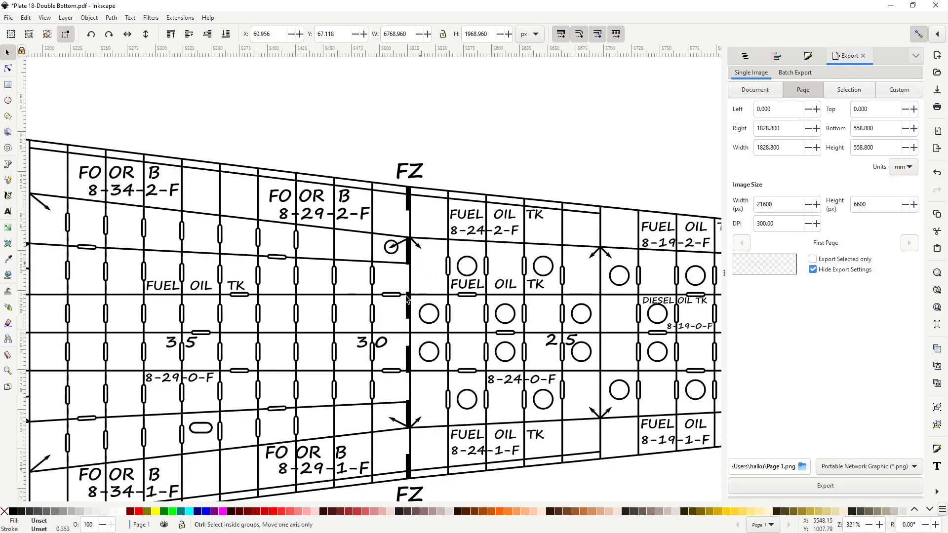
pyautogui.keyDown('ctrl'); pyautogui.scroll(-1, 434, 262); pyautogui.keyUp('ctrl')
pyautogui.hscroll(-4, 338, 305)
pyautogui.scroll(-2, 339, 305)
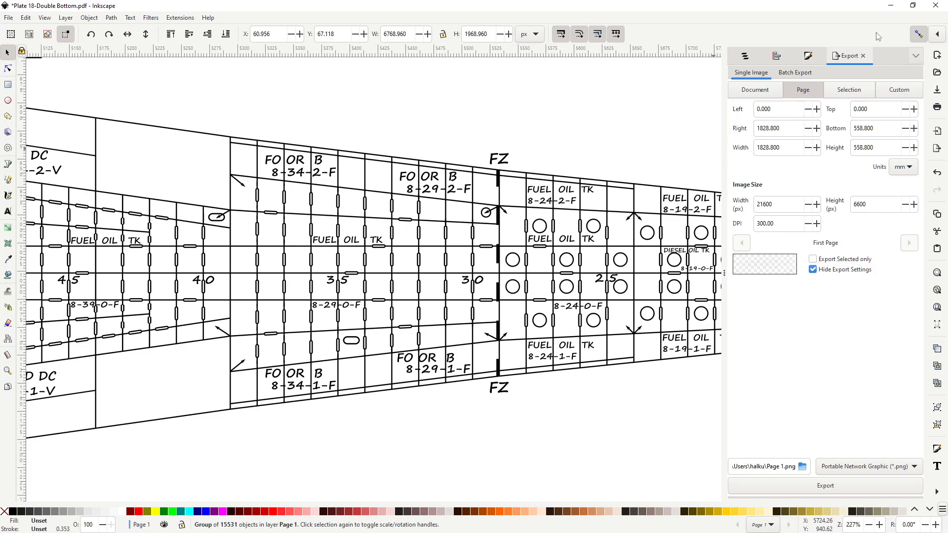
# Step: Return to newdouble.svg and move the Space Pointer's two end nodes to about X 61.855, Y 12.833 in and X 62.928, Y 12.276 in
pyautogui.click(891, 5)
pyautogui.scroll(-3, 434, 325)
pyautogui.hscroll(2, 434, 325)
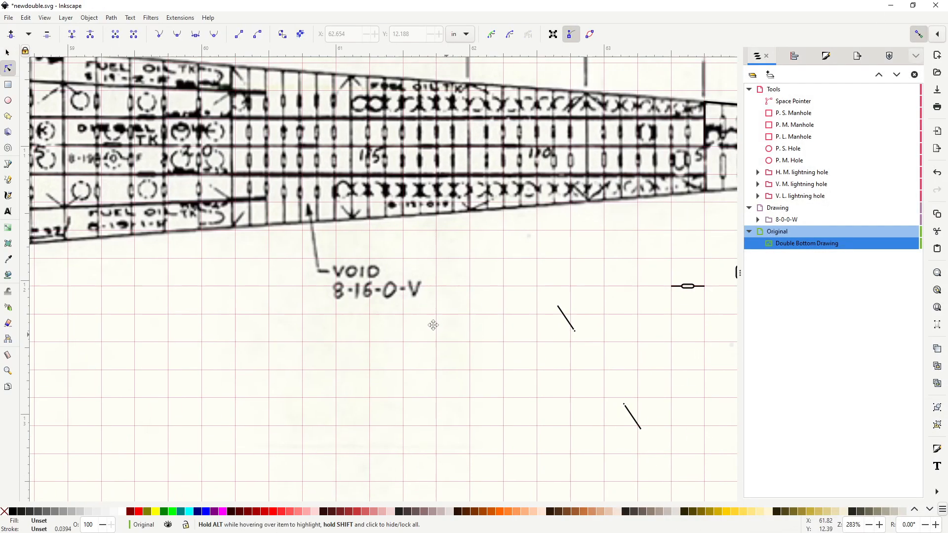
pyautogui.moveTo(434, 325); pyautogui.dragTo(585, 368)
pyautogui.scroll(2, 236, 230)
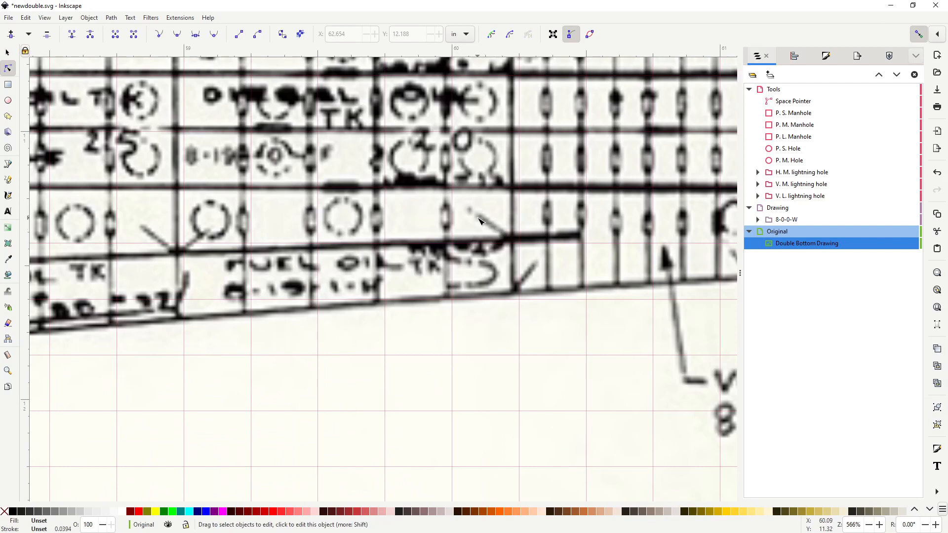
pyautogui.moveTo(588, 366); pyautogui.dragTo(381, 217)
pyautogui.scroll(-2, 449, 309)
pyautogui.moveTo(546, 294); pyautogui.dragTo(448, 230)
pyautogui.scroll(2, 494, 202)
pyautogui.hscroll(3, 507, 237)
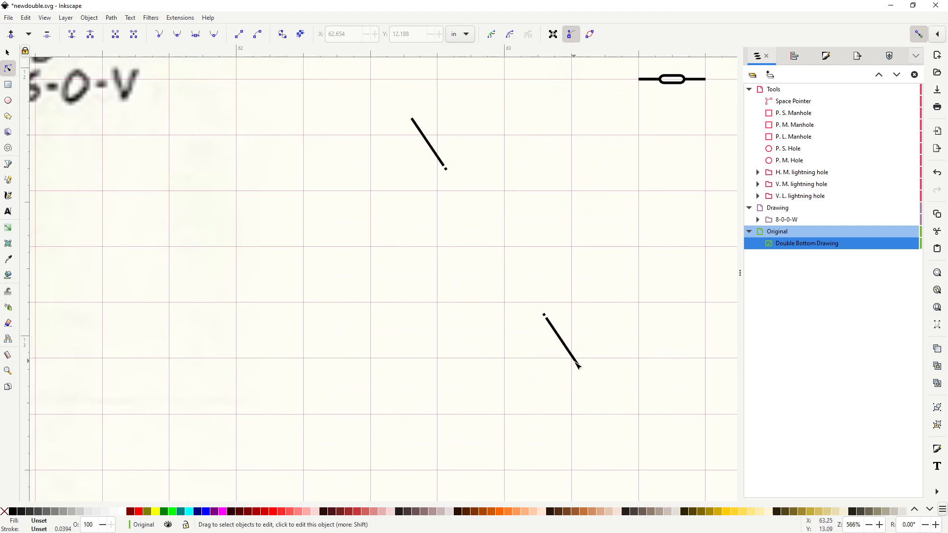
pyautogui.click(578, 365)
pyautogui.moveTo(581, 370); pyautogui.dragTo(199, 307)
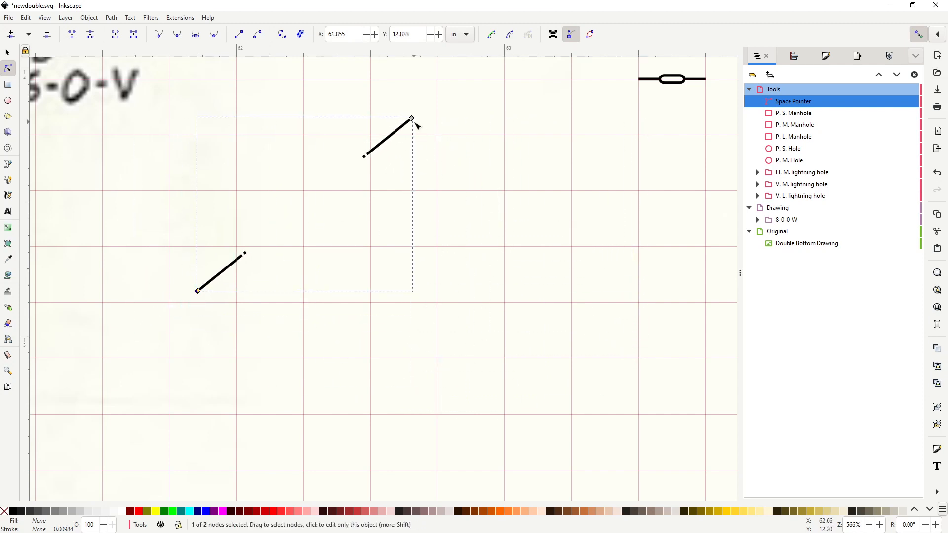
pyautogui.moveTo(416, 125); pyautogui.dragTo(491, 144)
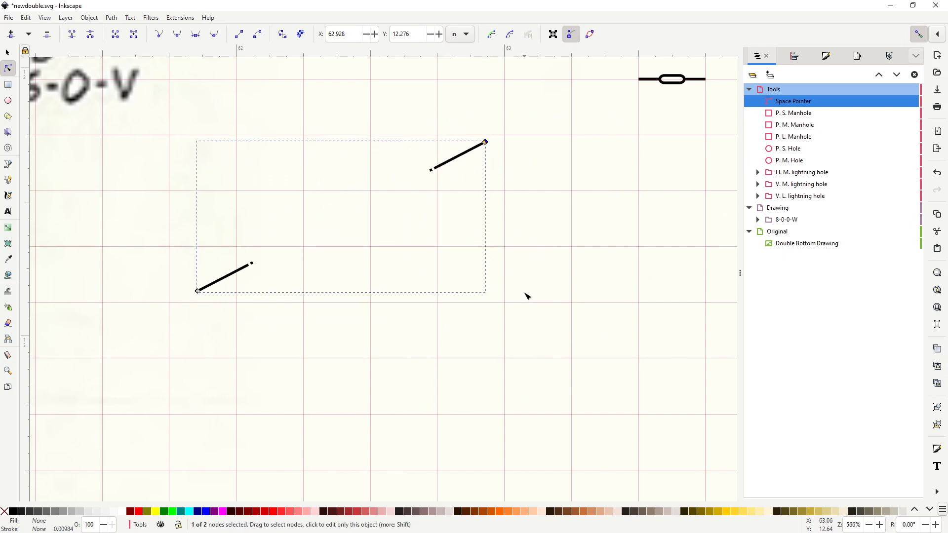
# Step: Toggle the visibility of the scanned Double Bottom Drawing in the Original layer off and back on twice
pyautogui.scroll(-2, 595, 265)
pyautogui.moveTo(658, 247); pyautogui.dragTo(526, 389)
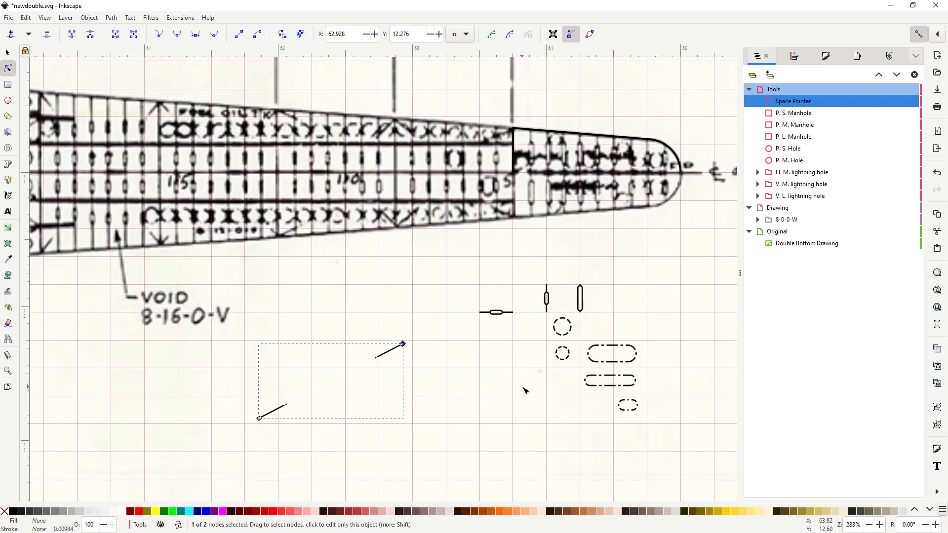
pyautogui.moveTo(658, 258); pyautogui.dragTo(615, 283)
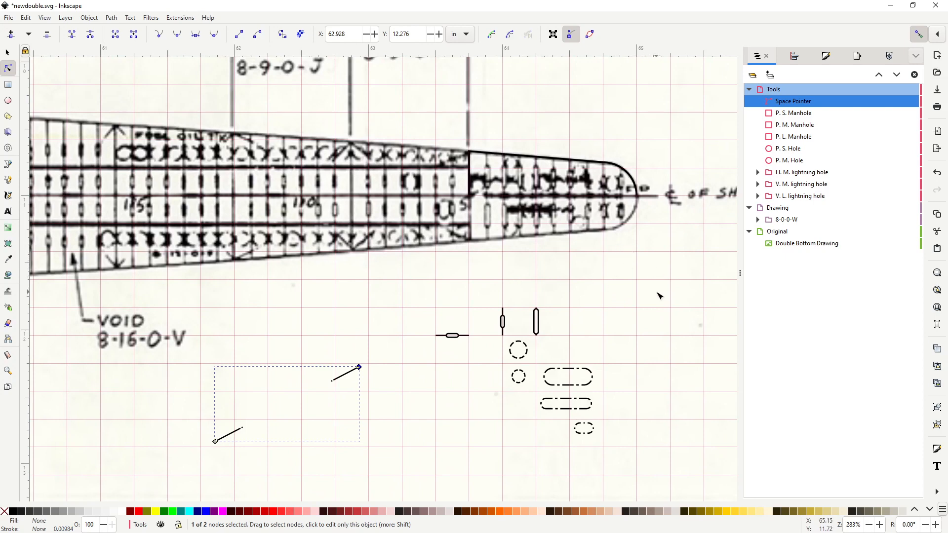
pyautogui.moveTo(633, 269); pyautogui.dragTo(656, 262)
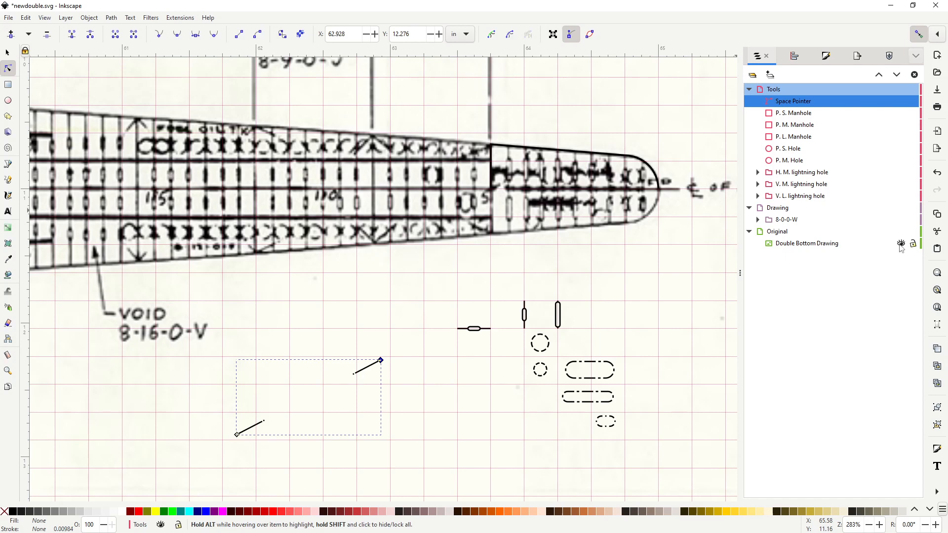
pyautogui.click(901, 244)
pyautogui.click(901, 244)
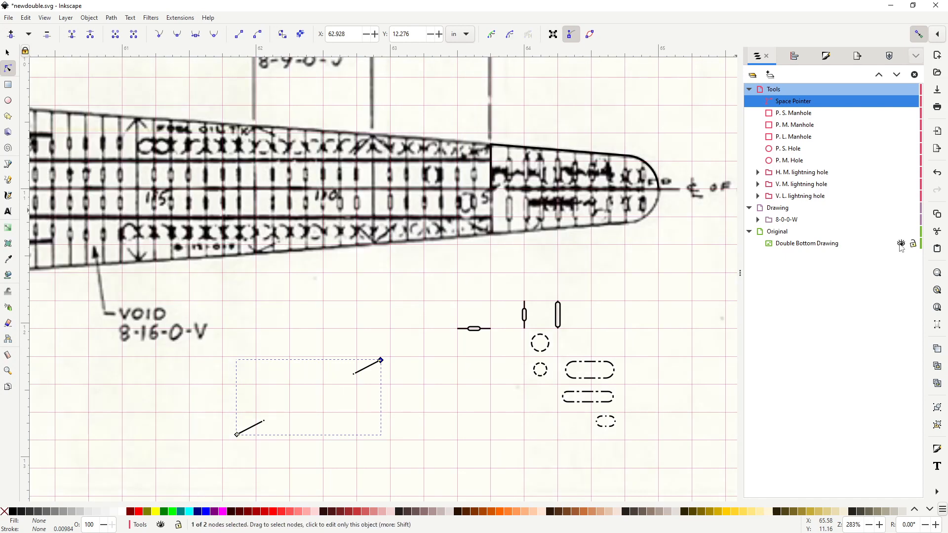
pyautogui.click(901, 245)
pyautogui.click(901, 244)
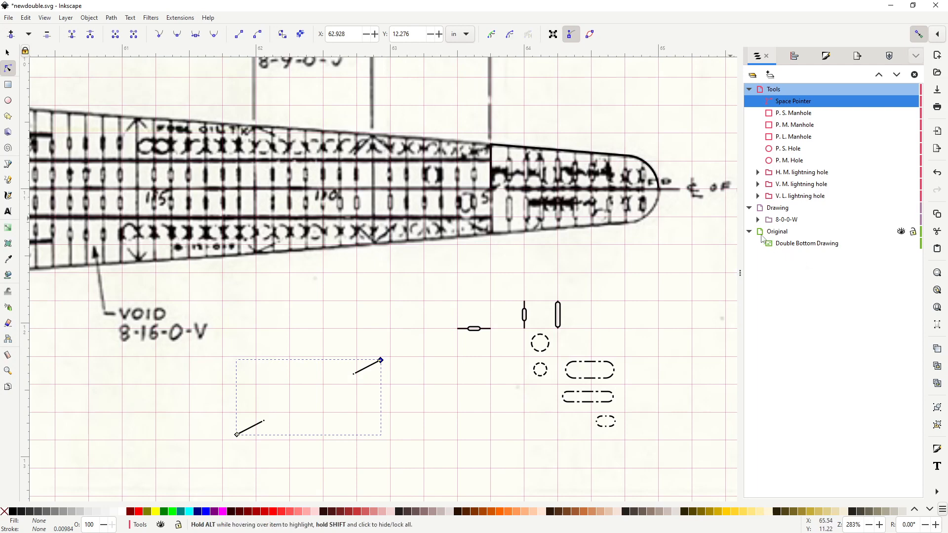
# Step: Hide and reshow the scanned Double Bottom Drawing two more times to inspect the vector linework on its own
pyautogui.click(901, 245)
pyautogui.click(901, 244)
pyautogui.click(902, 245)
pyautogui.click(902, 245)
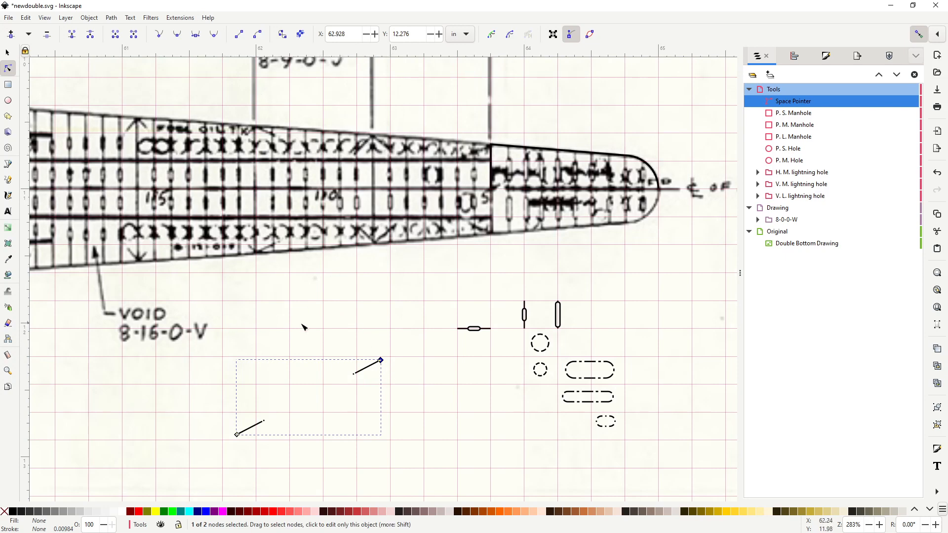
# Step: Select the P. S., P. M. and P. L. Manhole symbols in the Tools layer one after another to identify each on the canvas
pyautogui.scroll(-4, 345, 292)
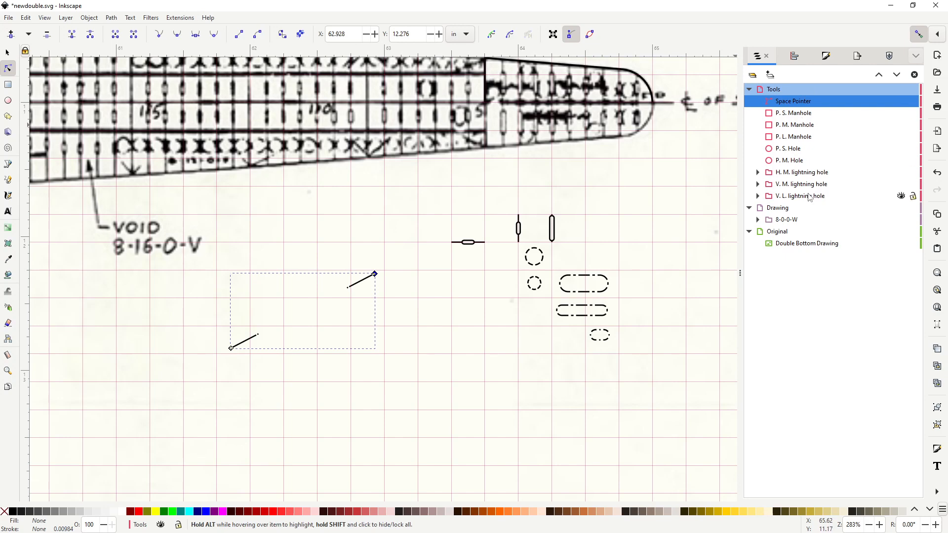
pyautogui.click(7, 52)
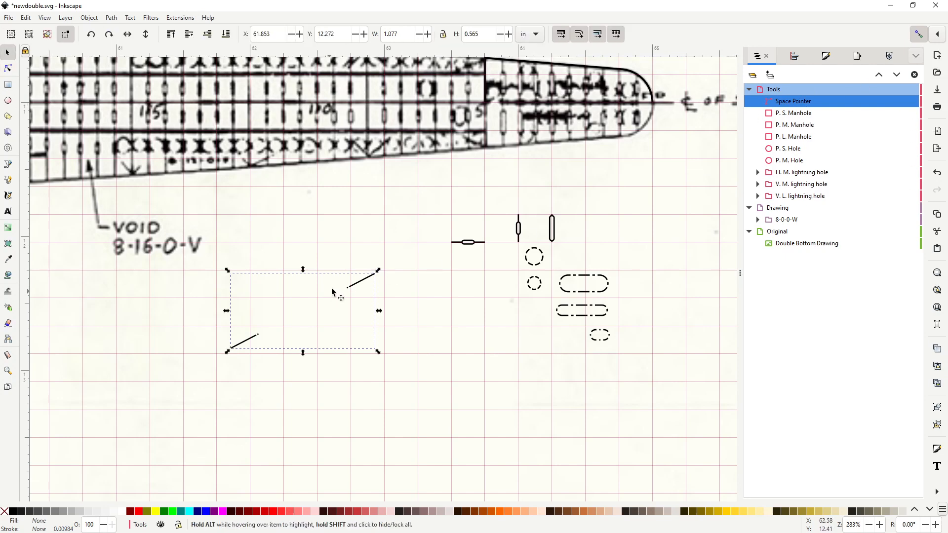
pyautogui.click(802, 115)
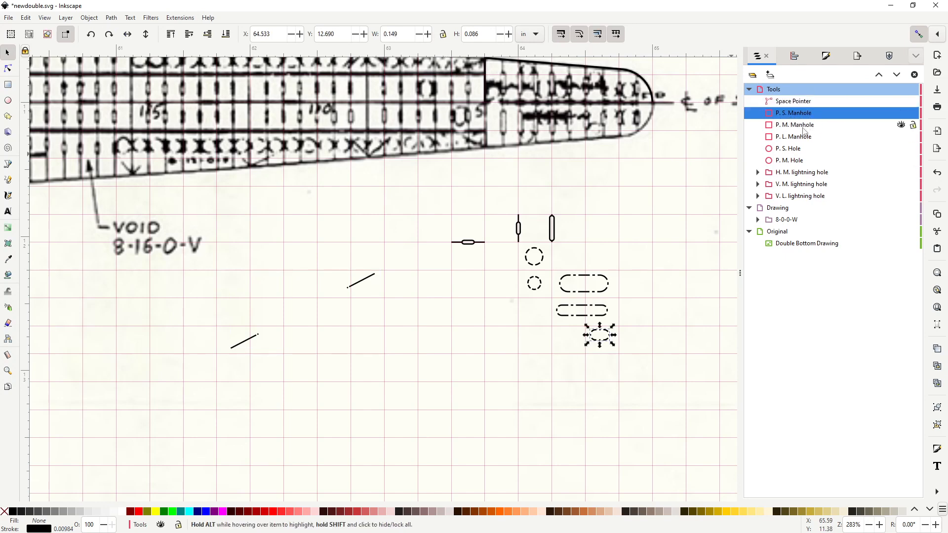
pyautogui.click(802, 127)
pyautogui.click(808, 141)
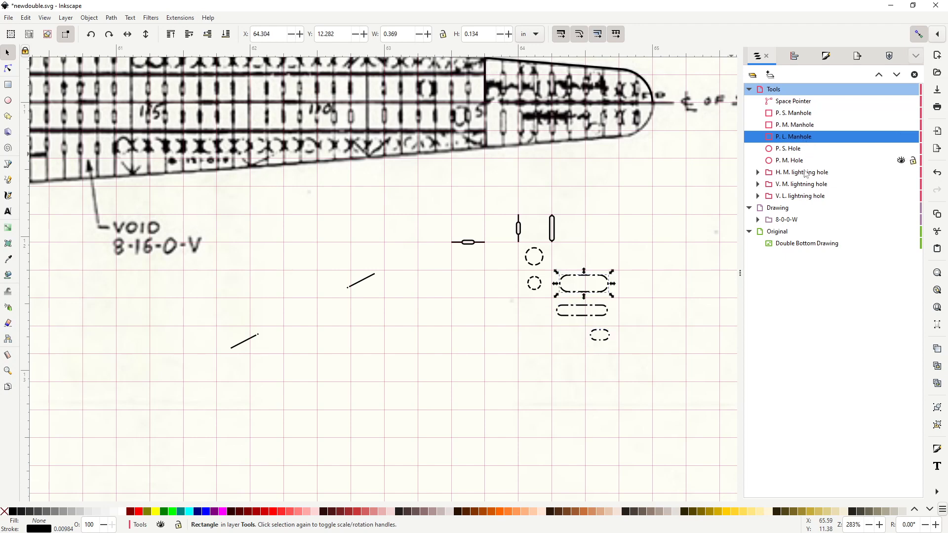
# Step: Examine the H. M., V. M. and V. L. lightning hole groups and their component paths, then collapse the groups again
pyautogui.click(808, 172)
pyautogui.click(800, 185)
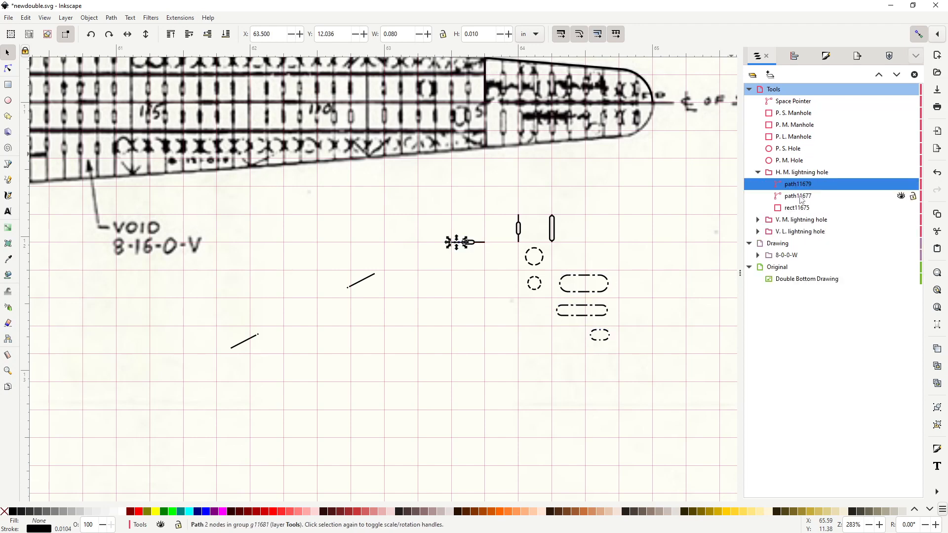
pyautogui.click(758, 172)
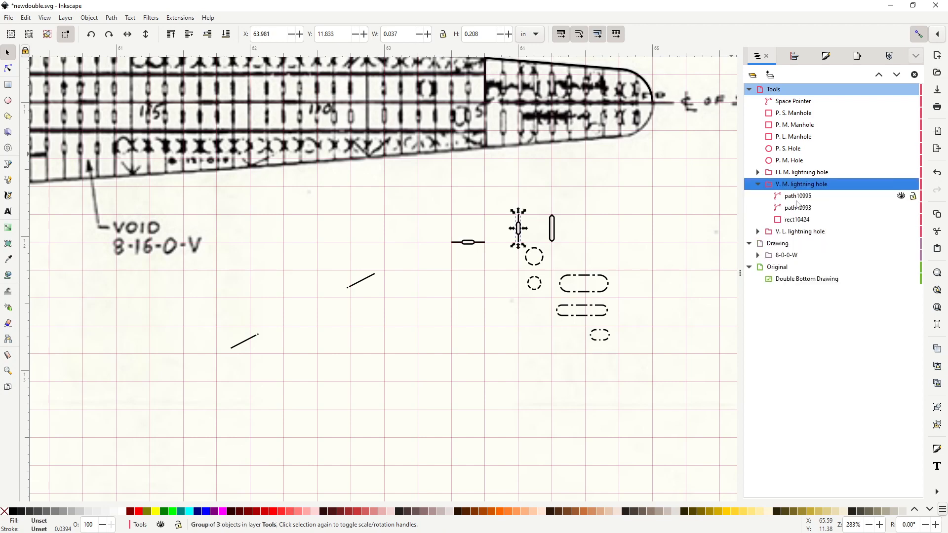
pyautogui.click(759, 185)
pyautogui.click(758, 184)
pyautogui.click(759, 196)
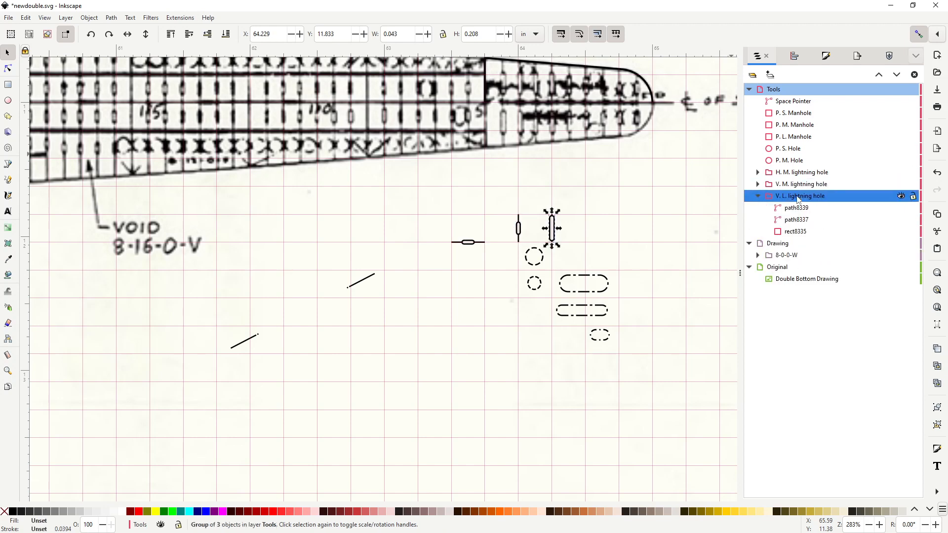
pyautogui.click(758, 196)
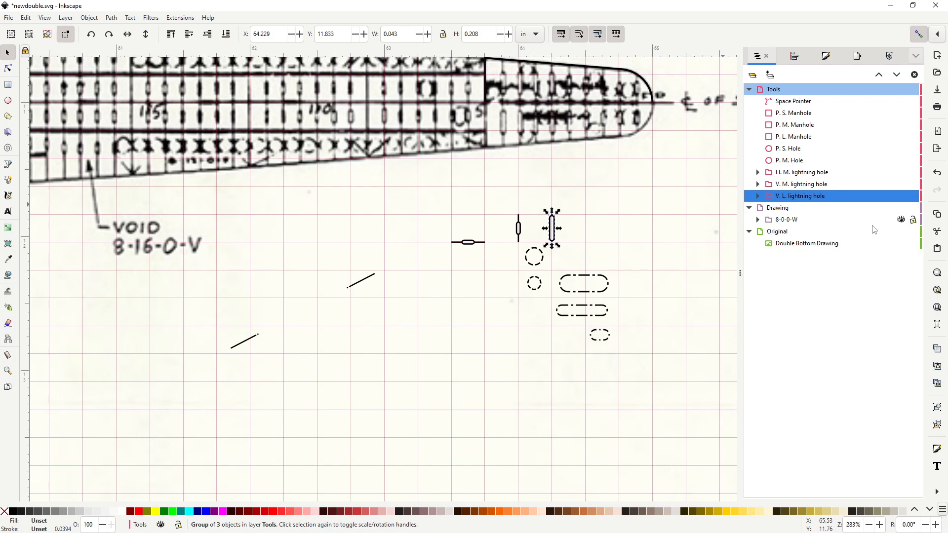
pyautogui.moveTo(682, 237); pyautogui.dragTo(635, 294)
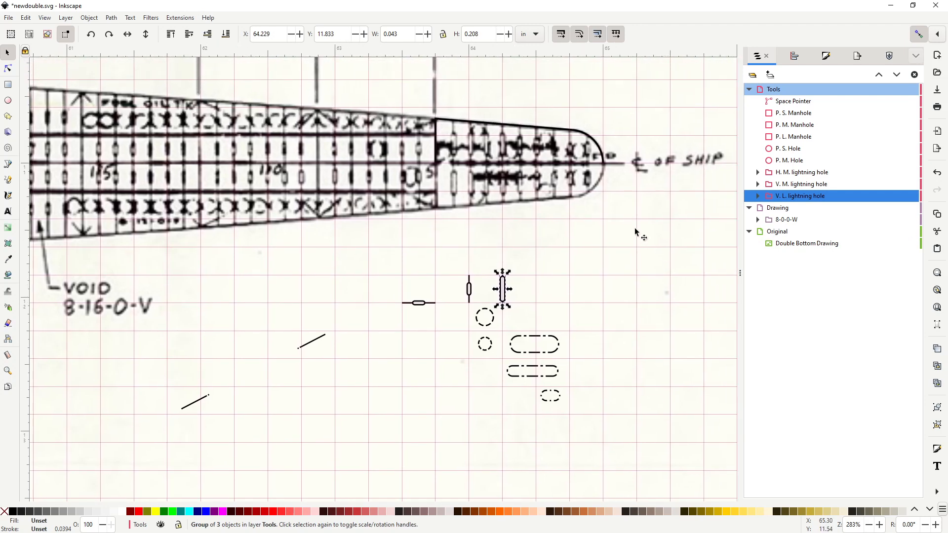
pyautogui.moveTo(636, 230); pyautogui.dragTo(628, 226)
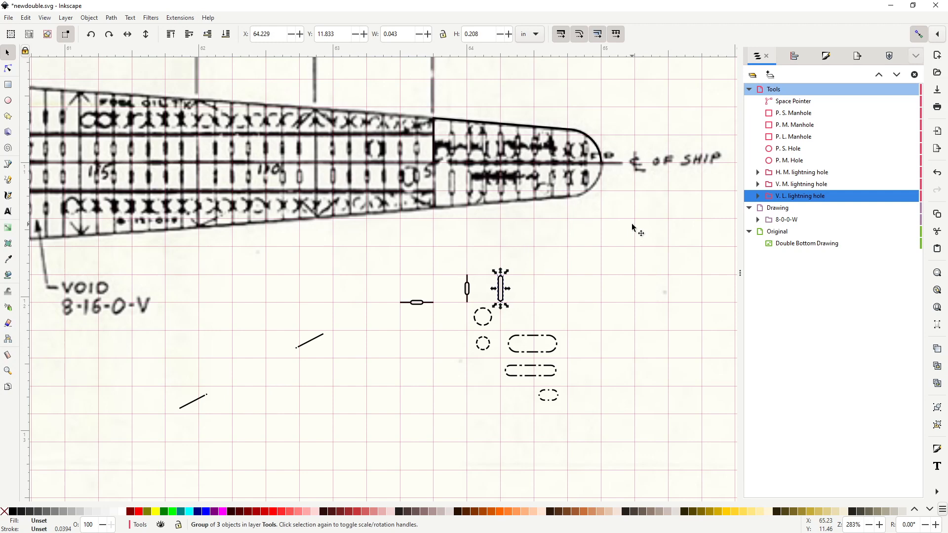
pyautogui.moveTo(644, 205); pyautogui.dragTo(621, 191)
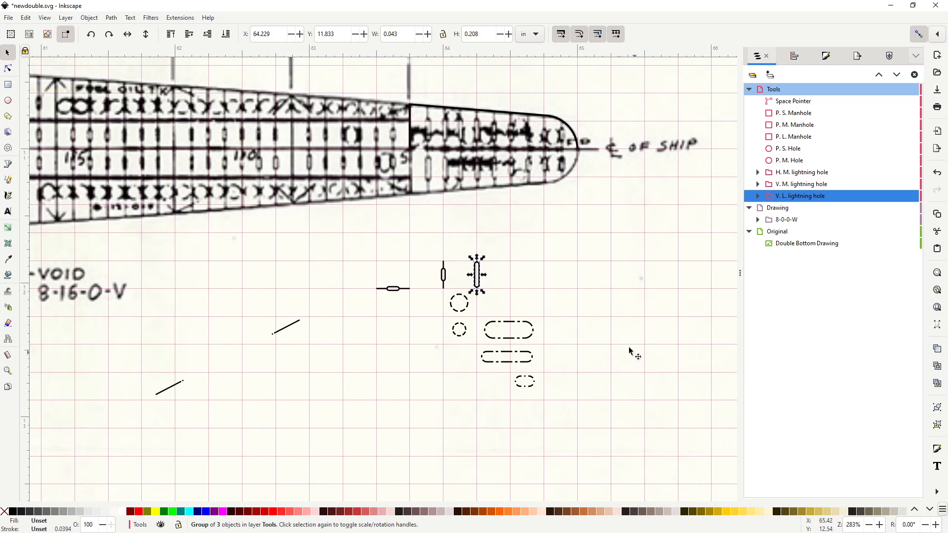
pyautogui.moveTo(647, 273); pyautogui.dragTo(643, 307)
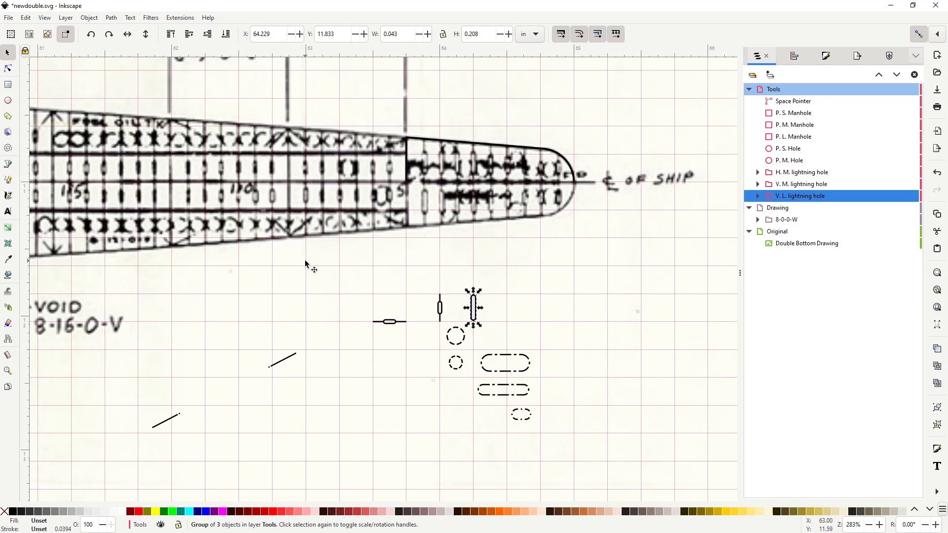
pyautogui.moveTo(623, 286); pyautogui.dragTo(604, 304)
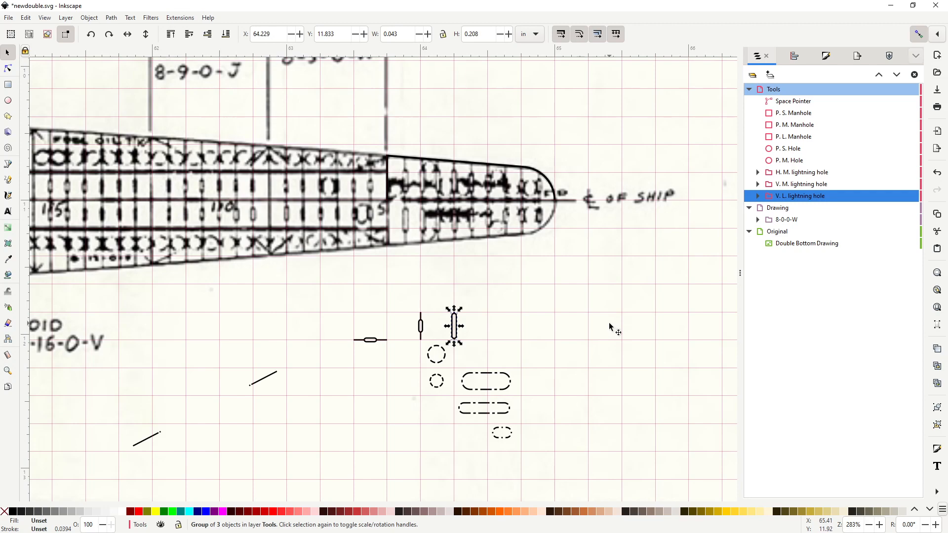
pyautogui.scroll(-2, 609, 322)
pyautogui.scroll(4, 608, 323)
pyautogui.scroll(-3, 608, 323)
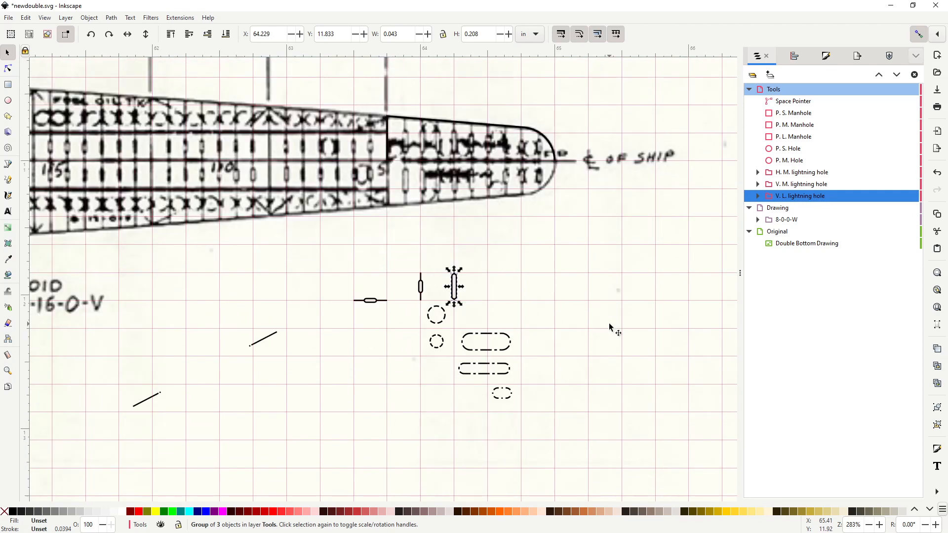
pyautogui.hscroll(2, 601, 260)
pyautogui.scroll(3, 603, 290)
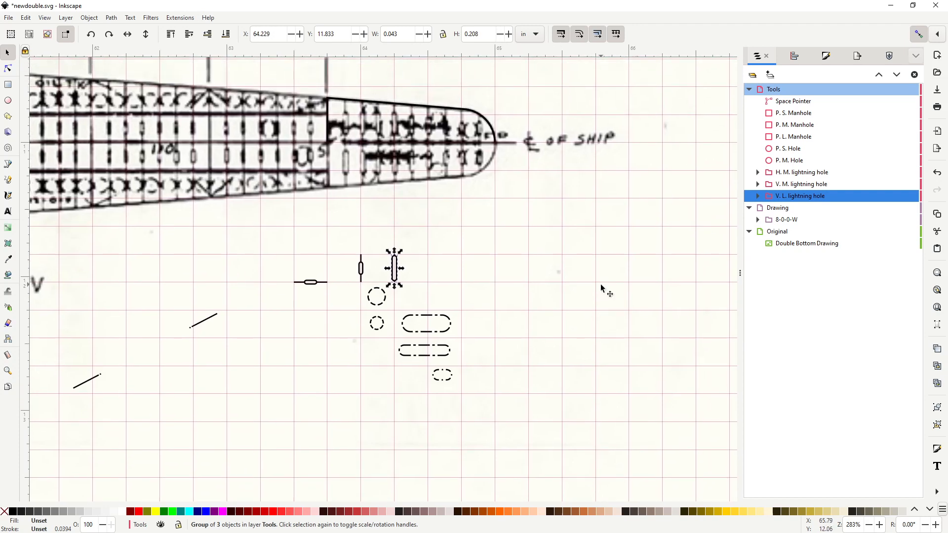
pyautogui.hscroll(-1, 629, 307)
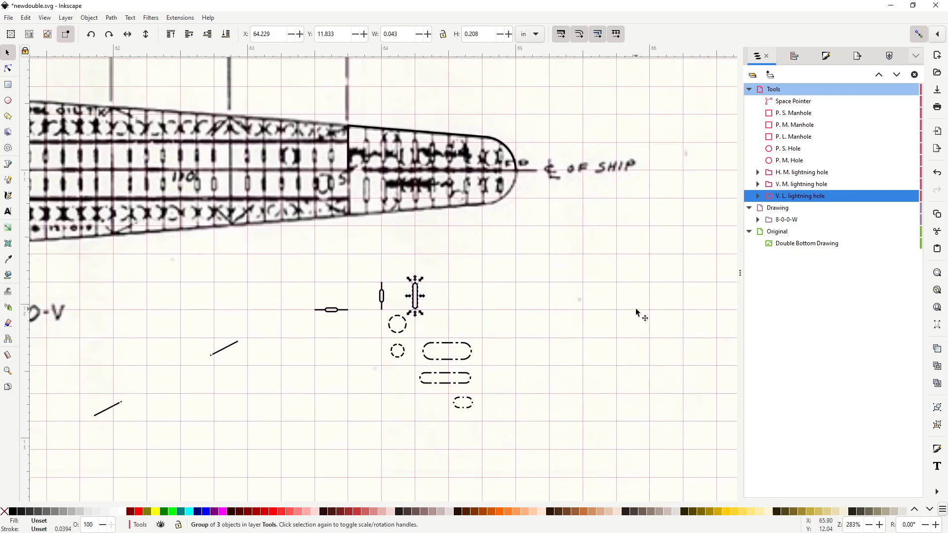
pyautogui.scroll(1, 639, 298)
pyautogui.hscroll(1, 639, 298)
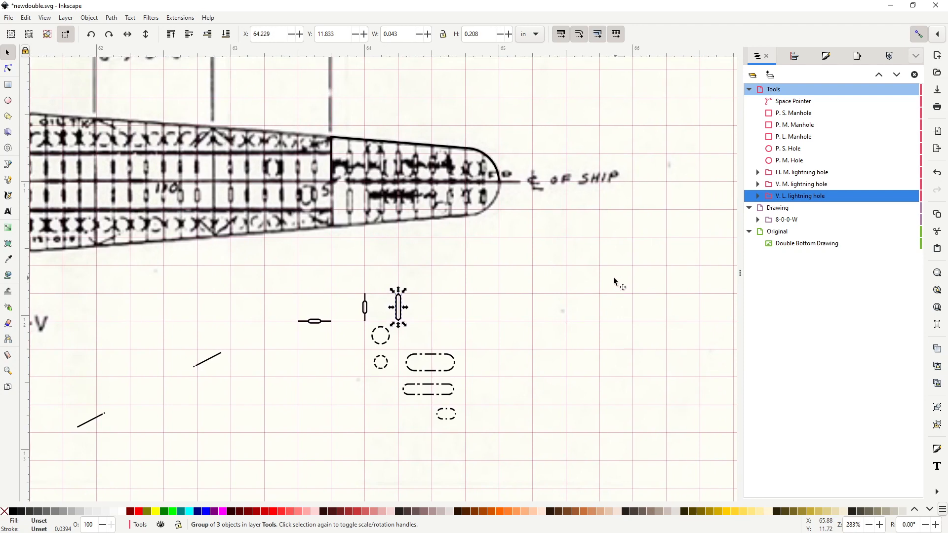
pyautogui.hscroll(1, 614, 281)
pyautogui.scroll(1, 614, 281)
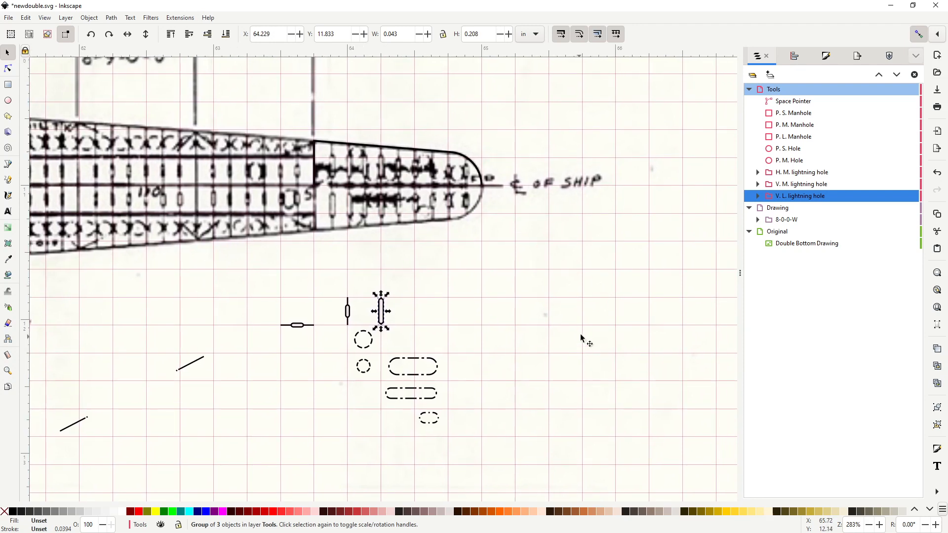
pyautogui.scroll(1, 571, 311)
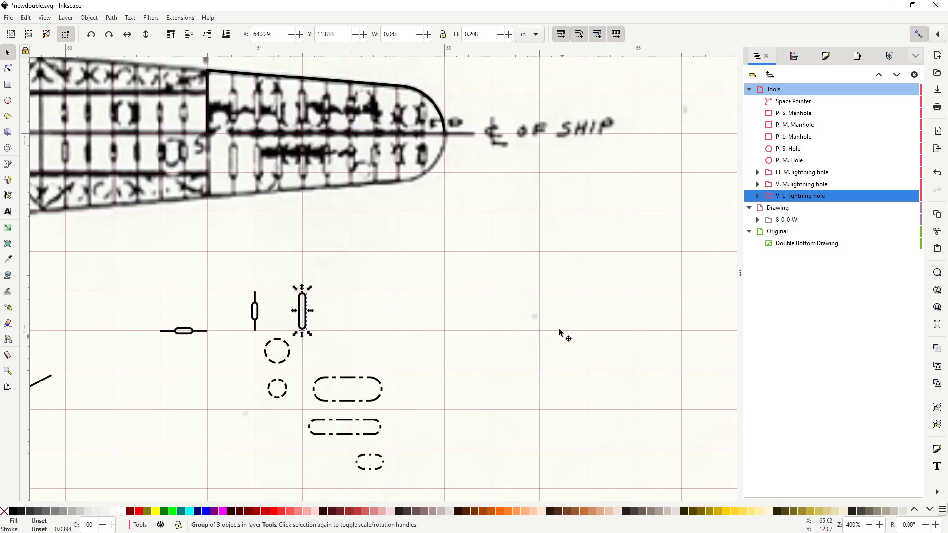
pyautogui.moveTo(552, 331); pyautogui.dragTo(557, 364)
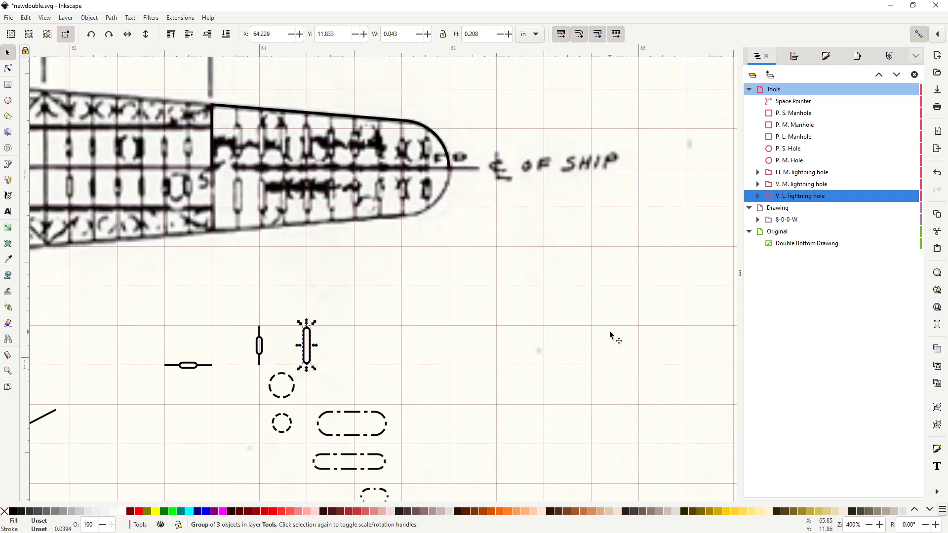
pyautogui.moveTo(661, 334); pyautogui.dragTo(641, 312)
pyautogui.scroll(-2, 637, 309)
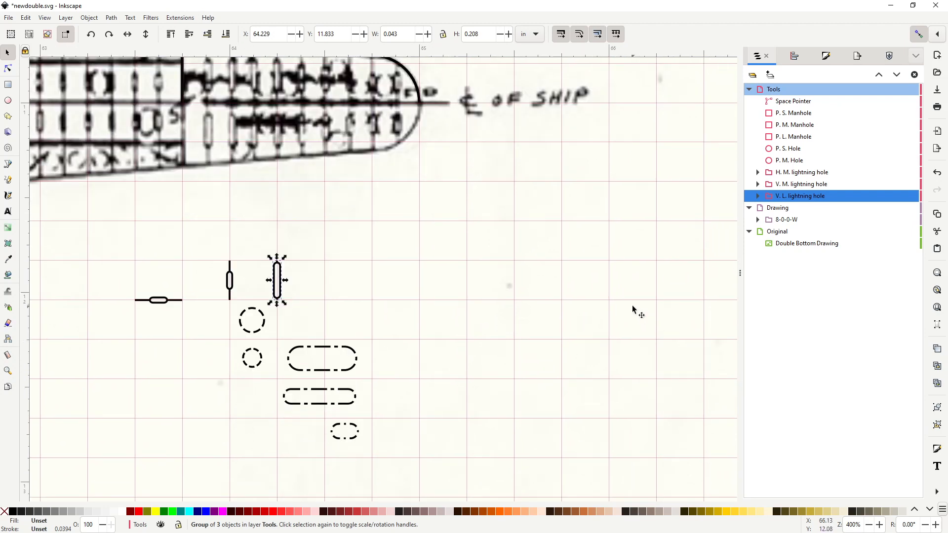
pyautogui.scroll(1, 626, 306)
pyautogui.scroll(-1, 608, 289)
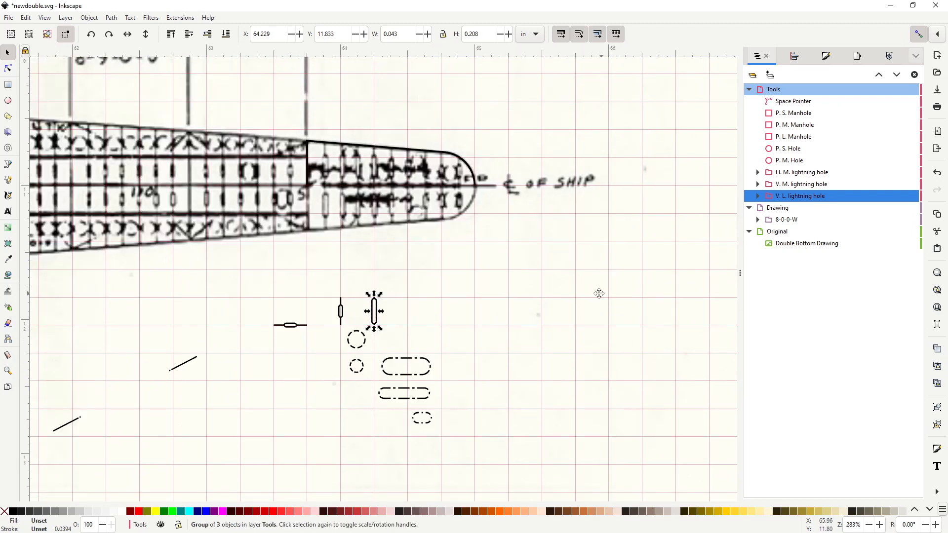
pyautogui.hscroll(1, 599, 293)
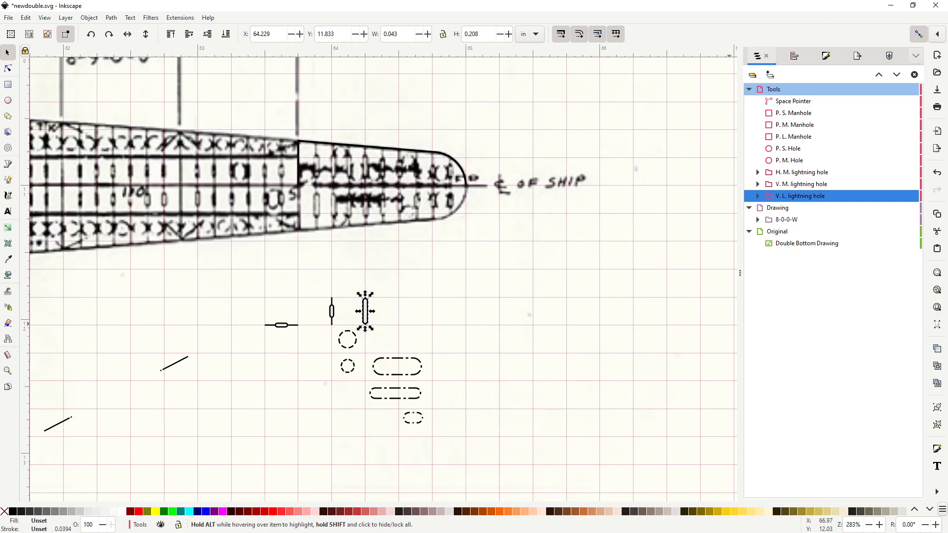